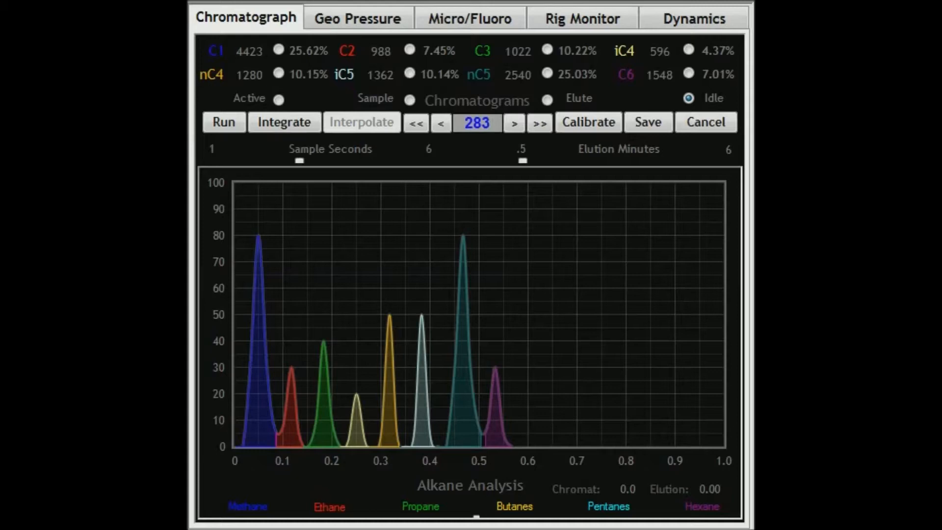
Step: Go to the first stored chromatogram, number 201
{"action": "left_click", "coordinate": [488, 297]}
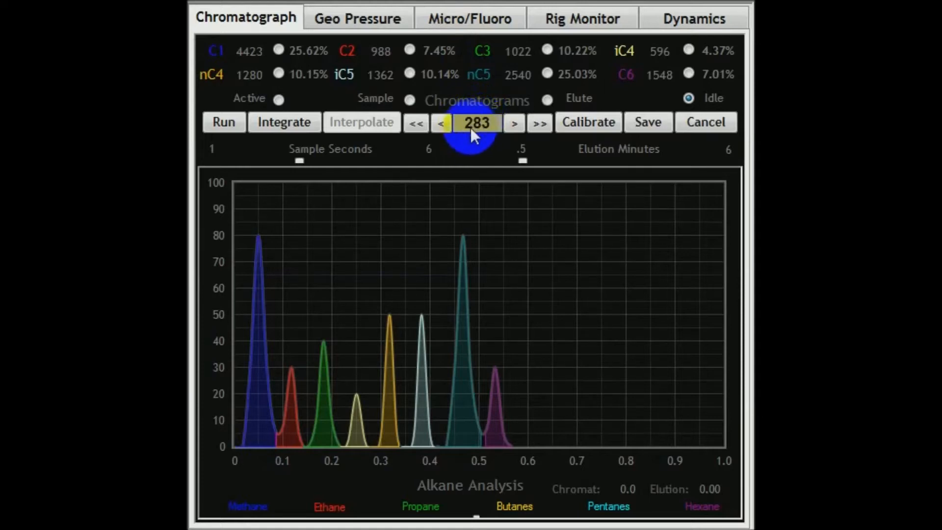
{"action": "left_click", "coordinate": [417, 124]}
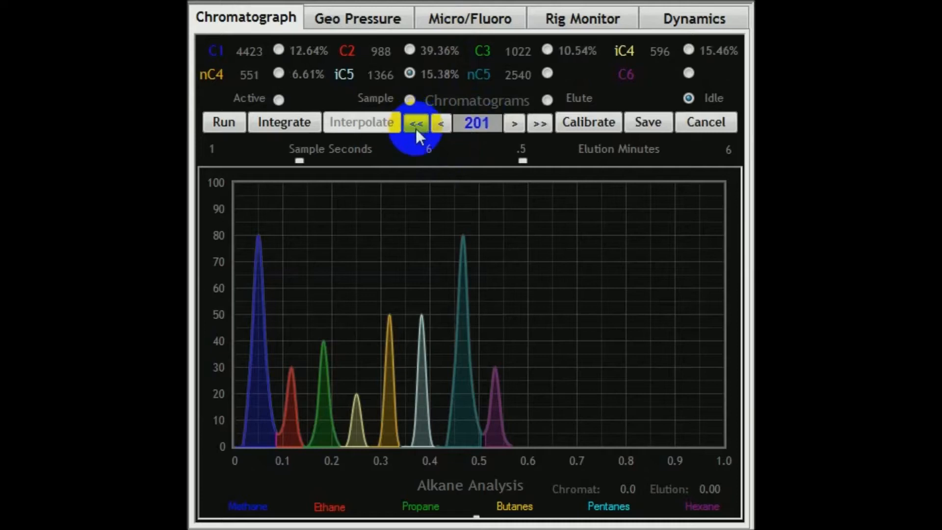
{"action": "left_click", "coordinate": [464, 250]}
{"action": "left_click", "coordinate": [480, 128]}
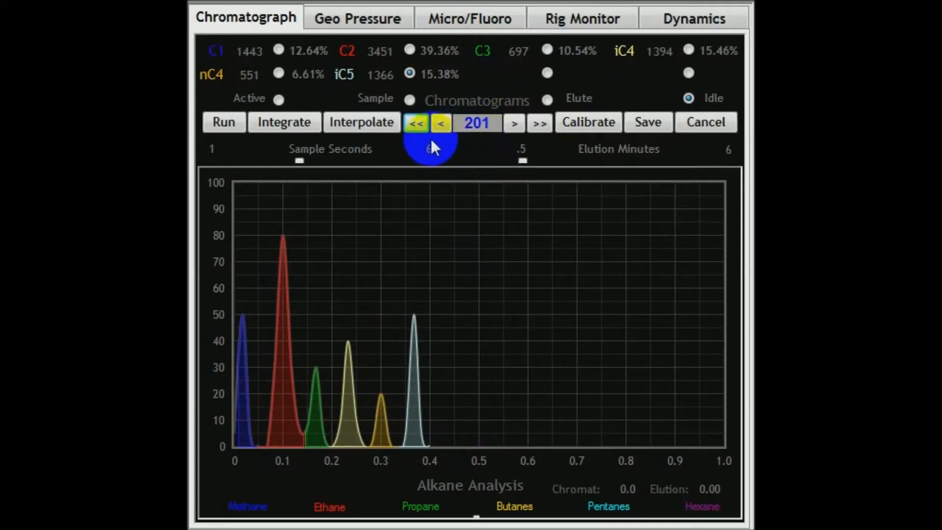
Step: Browse forward through the stored chromatograms from number 201 to number 281
{"action": "left_click", "coordinate": [514, 124]}
{"action": "left_click", "coordinate": [514, 123]}
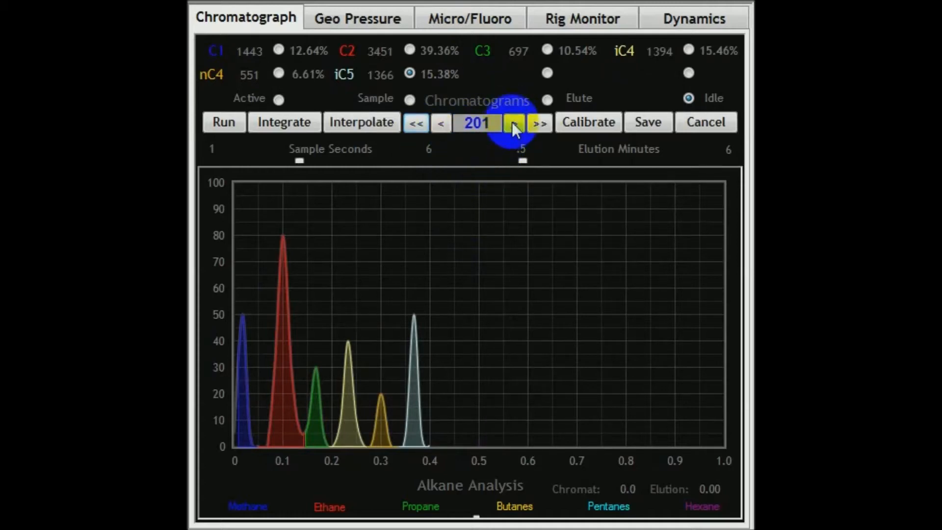
{"action": "left_click", "coordinate": [514, 123]}
{"action": "left_click", "coordinate": [514, 124]}
{"action": "left_click", "coordinate": [514, 124]}
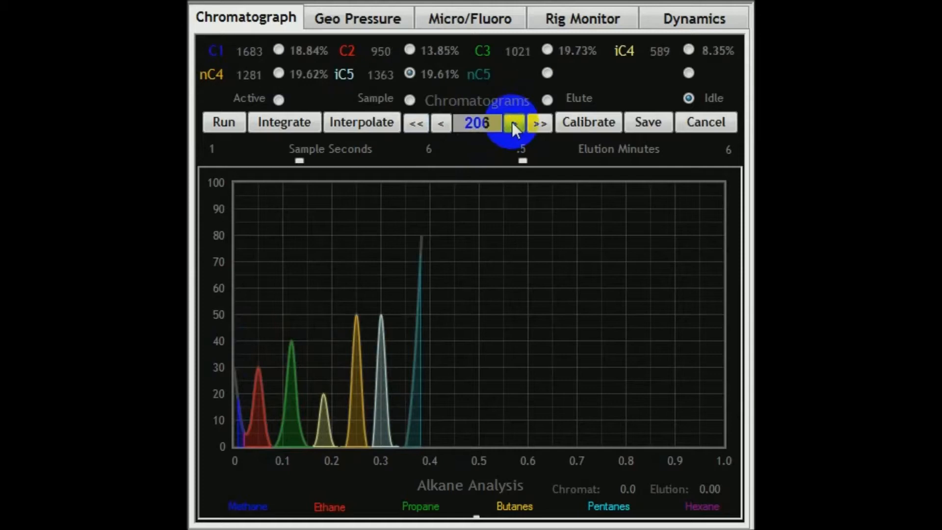
{"action": "left_click", "coordinate": [514, 123]}
{"action": "left_click", "coordinate": [513, 123]}
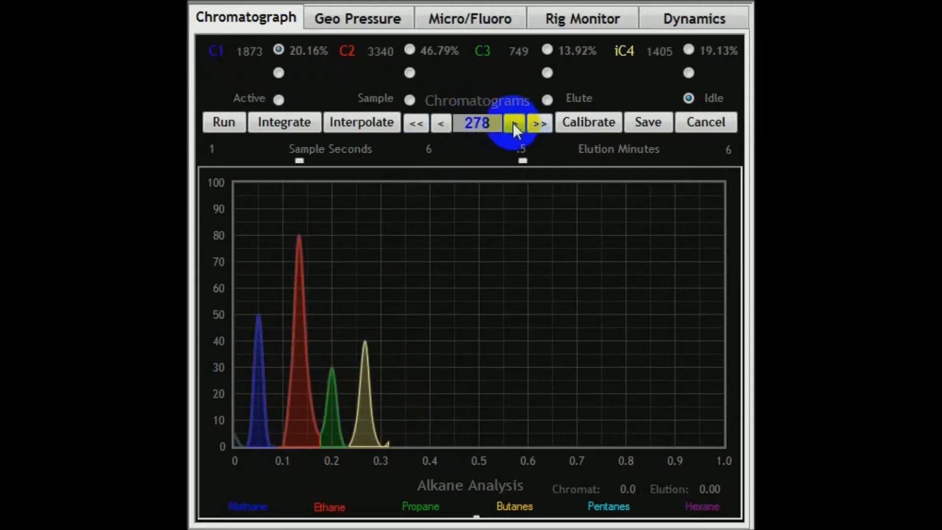
{"action": "left_click", "coordinate": [513, 124]}
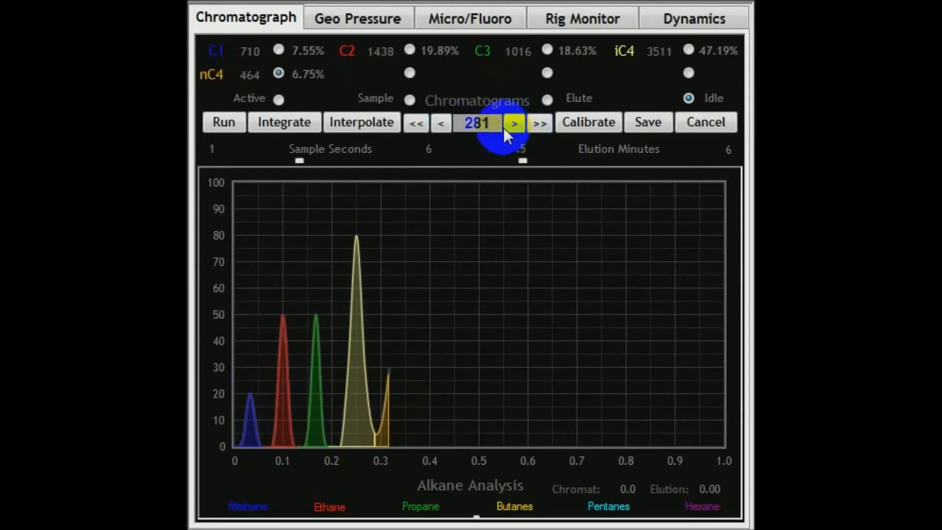
Step: Recheck chromatogram 201, return to chromatogram 281 and clear its existing peak integration, briefly checking chromatogram 282
{"action": "left_click", "coordinate": [419, 124]}
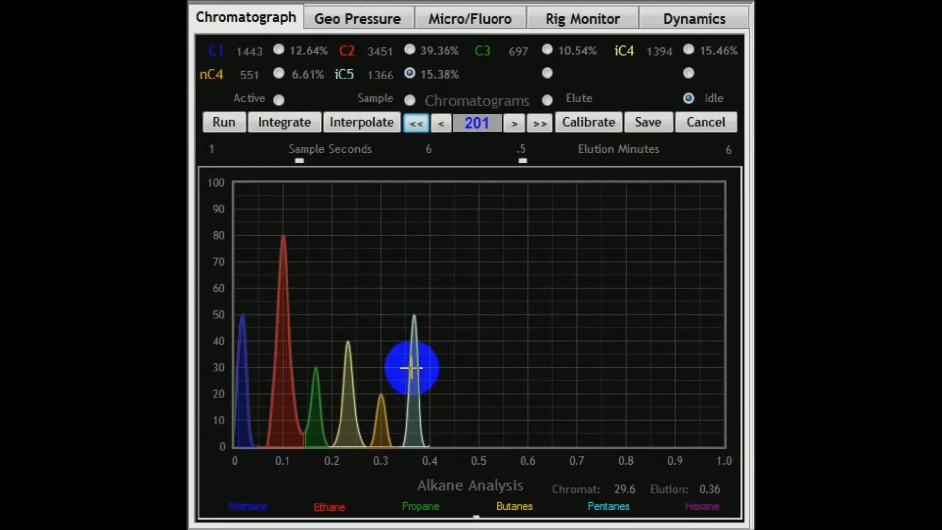
{"action": "left_click", "coordinate": [511, 123]}
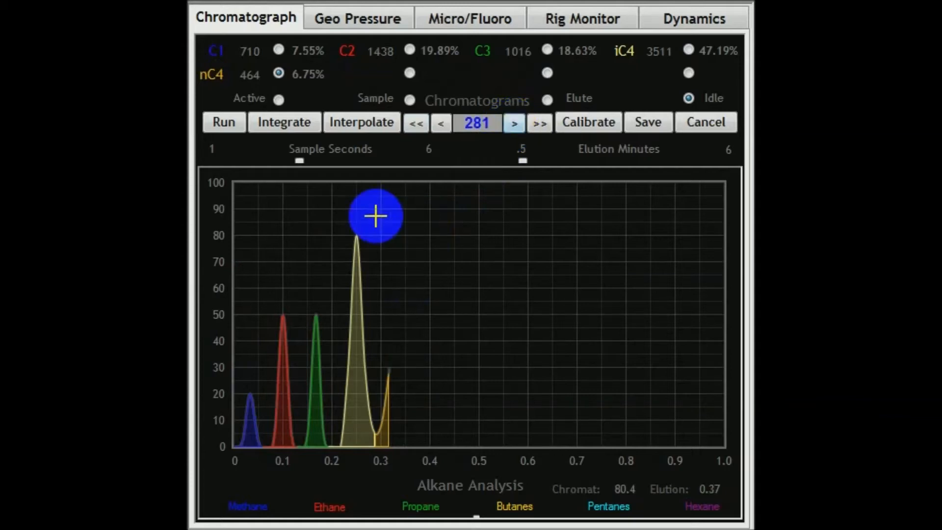
{"action": "left_click", "coordinate": [287, 122]}
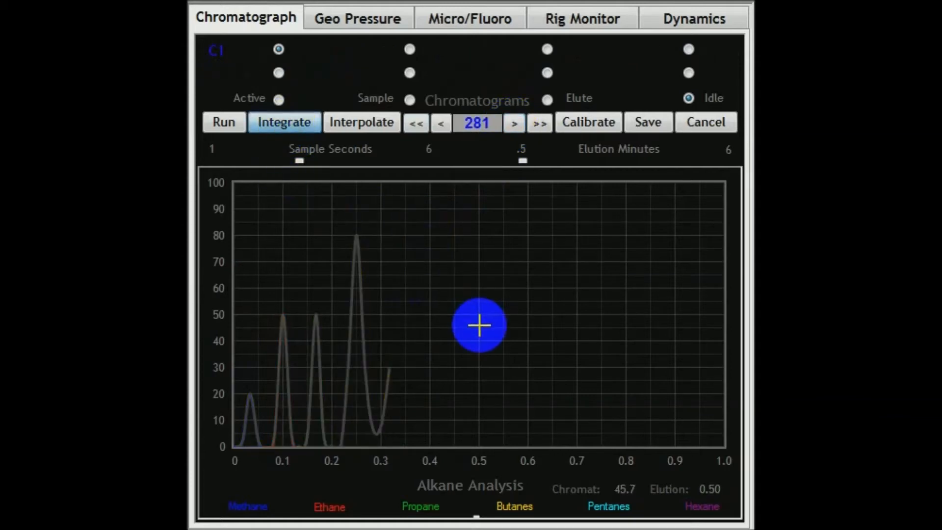
{"action": "left_click", "coordinate": [514, 123]}
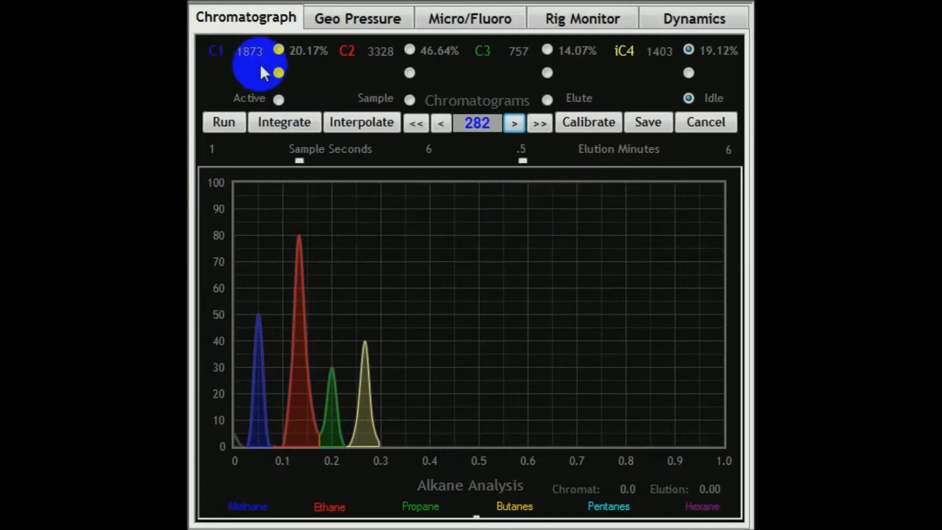
{"action": "left_click", "coordinate": [439, 124]}
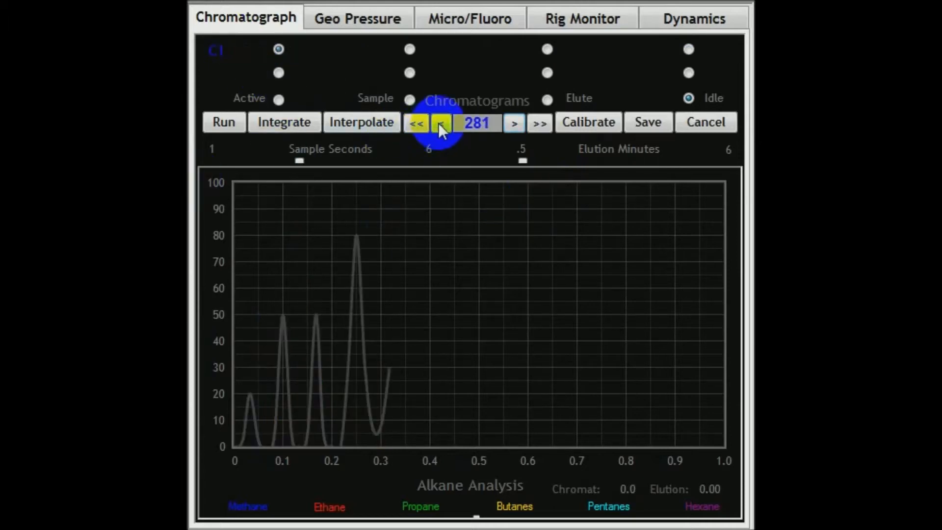
Step: Manually integrate the first peak of chromatogram 281 as C1, from 0.00 to about 0.06 elution minutes
{"action": "left_click", "coordinate": [271, 122]}
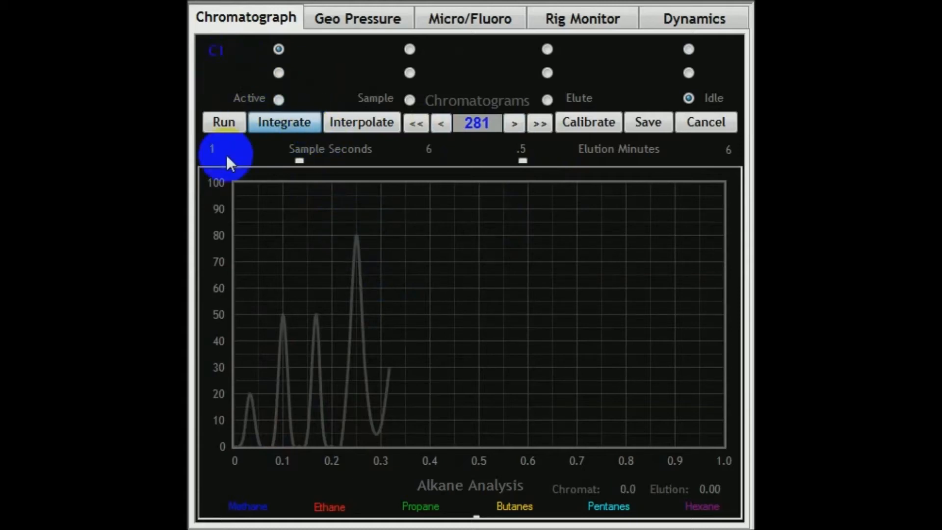
{"action": "left_click", "coordinate": [234, 289]}
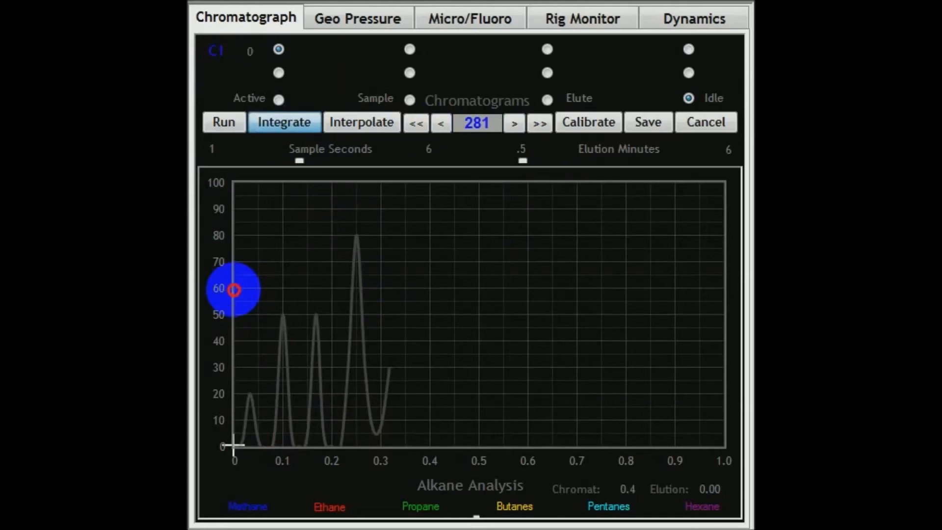
{"action": "mouse_move", "coordinate": [234, 445]}
{"action": "left_mouse_down"}
{"action": "mouse_move", "coordinate": [253, 410]}
{"action": "mouse_move", "coordinate": [264, 446]}
{"action": "left_mouse_up"}
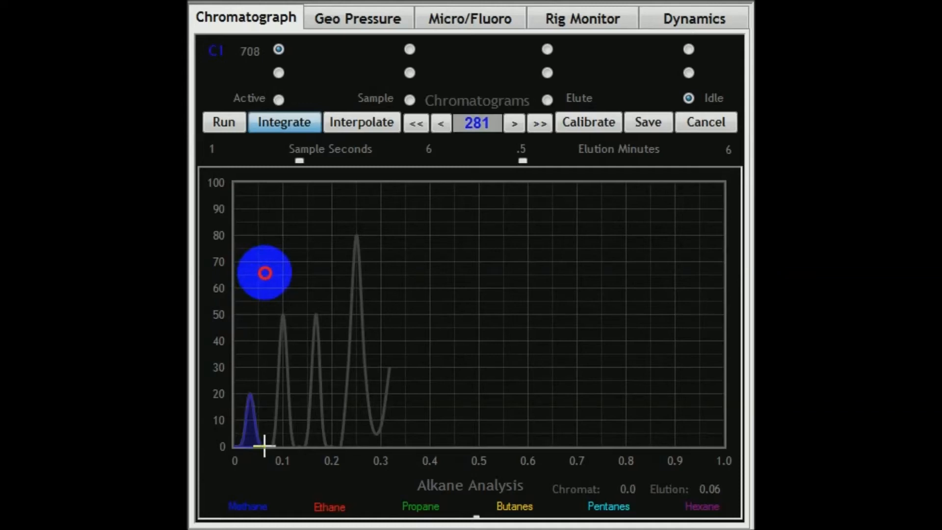
{"action": "left_click", "coordinate": [265, 445]}
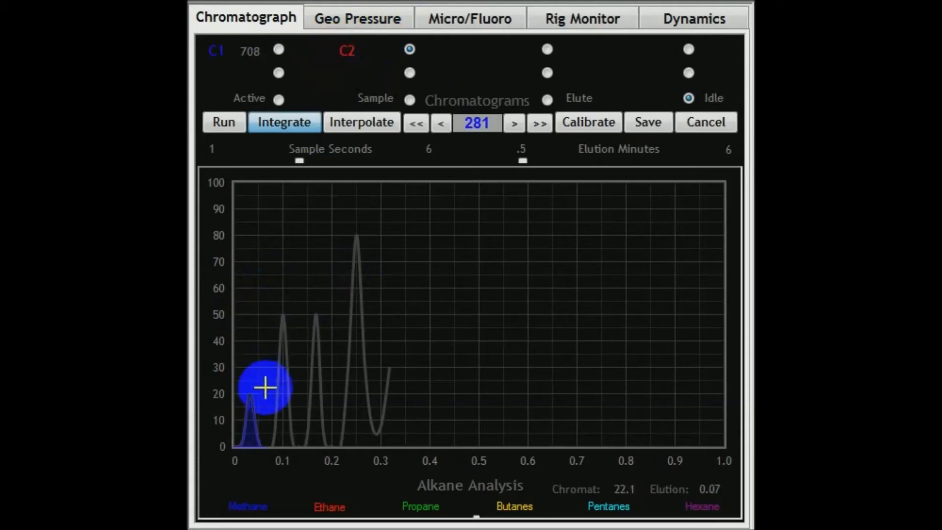
Step: Integrate the second peak as C2, from about 0.07 to about 0.13 elution minutes
{"action": "left_click_drag", "start_coordinate": [266, 388], "coordinate": [266, 446]}
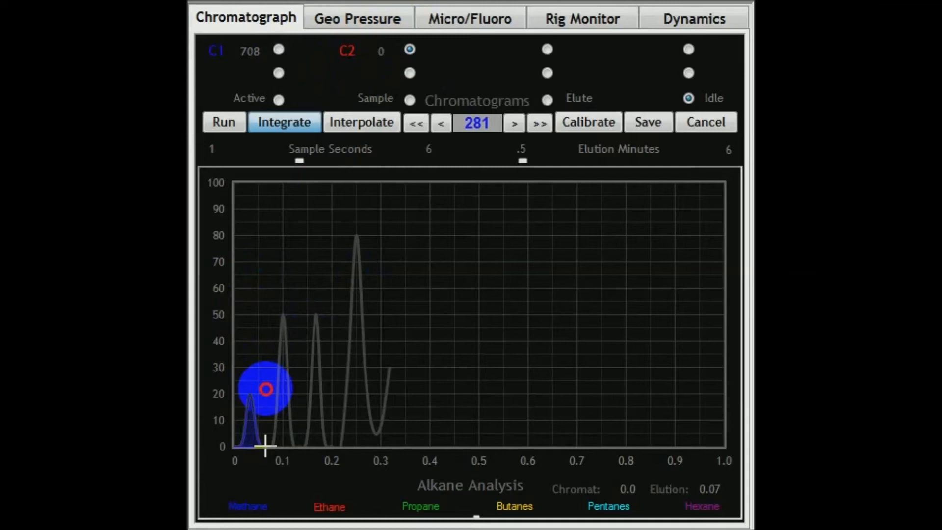
{"action": "mouse_move", "coordinate": [265, 446]}
{"action": "left_mouse_down"}
{"action": "mouse_move", "coordinate": [286, 374]}
{"action": "mouse_move", "coordinate": [295, 445]}
{"action": "left_mouse_up"}
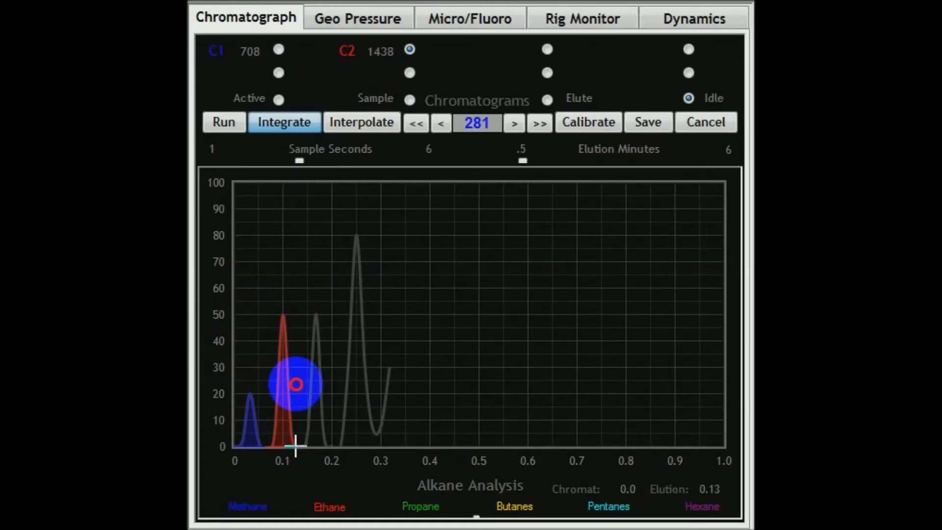
{"action": "left_click", "coordinate": [295, 446]}
Step: Integrate the remaining three peaks of chromatogram 281 as C3, iC4 and nC4
{"action": "mouse_move", "coordinate": [295, 445]}
{"action": "left_mouse_down"}
{"action": "mouse_move", "coordinate": [311, 336]}
{"action": "mouse_move", "coordinate": [326, 444]}
{"action": "mouse_move", "coordinate": [357, 236]}
{"action": "mouse_move", "coordinate": [375, 432]}
{"action": "mouse_move", "coordinate": [397, 420]}
{"action": "left_mouse_up"}
{"action": "left_click", "coordinate": [326, 444]}
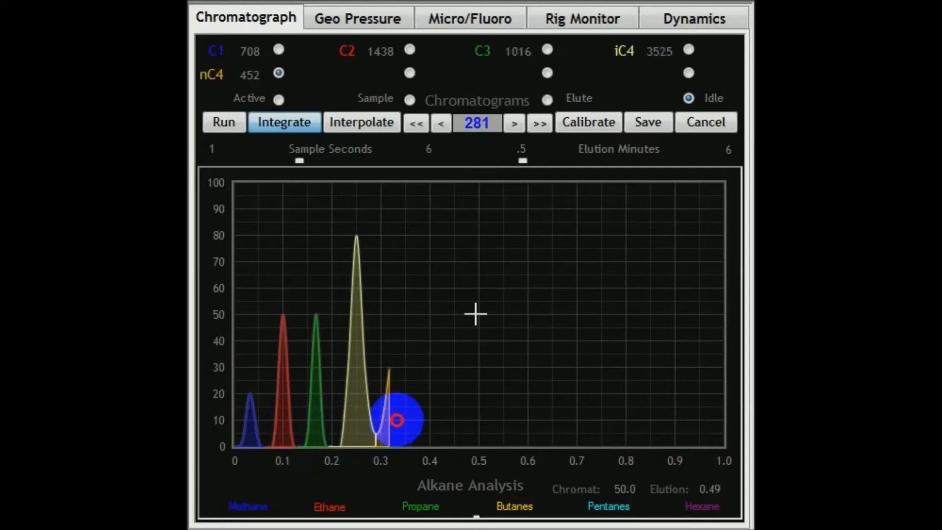
{"action": "left_click", "coordinate": [476, 314]}
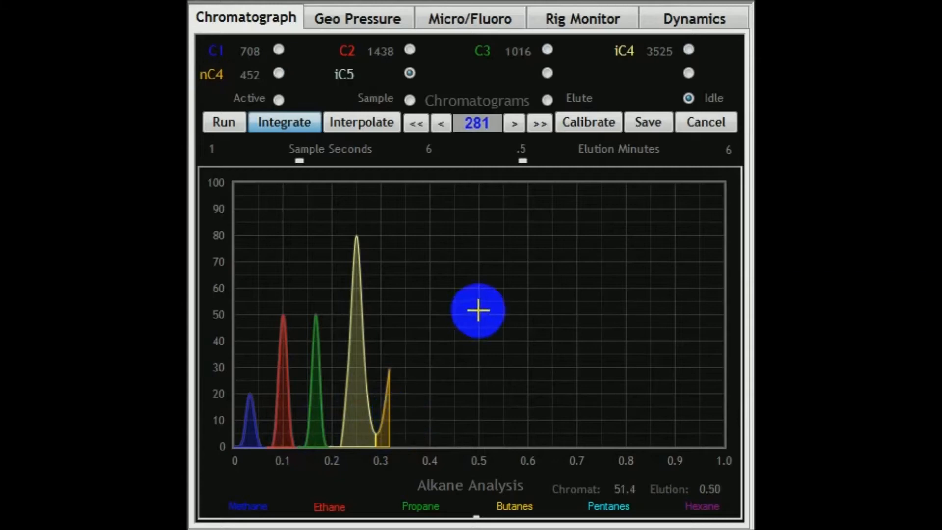
Step: Interpolate the manually integrated peaks of chromatogram 281 to calculate each alkane's percentage
{"action": "left_click", "coordinate": [347, 130]}
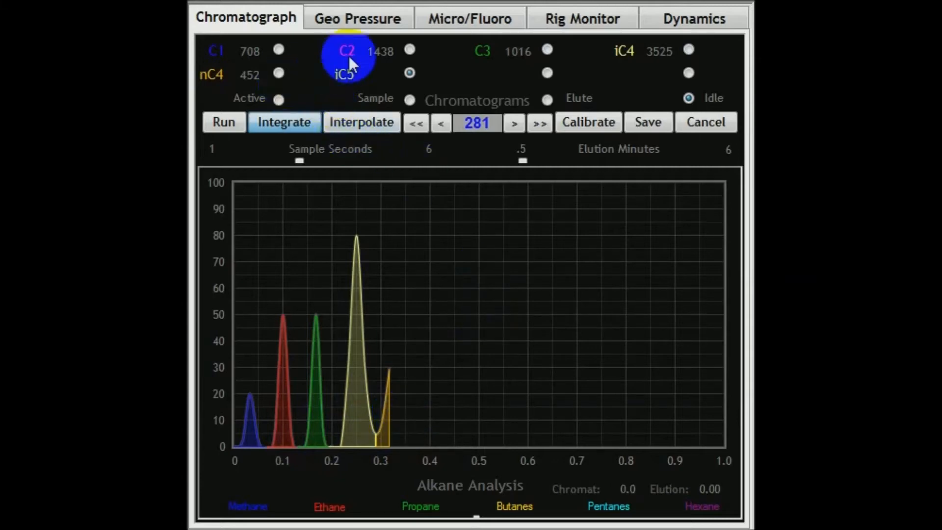
{"action": "left_click", "coordinate": [212, 77]}
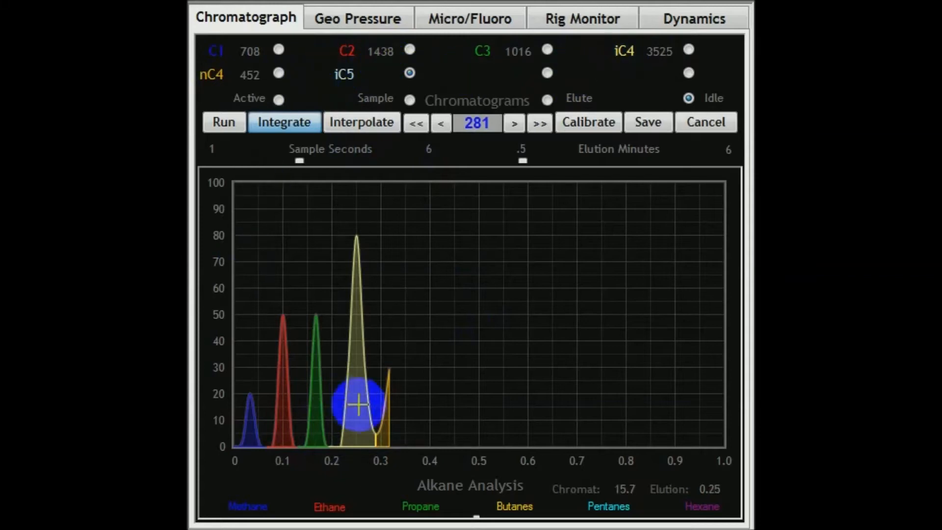
{"action": "left_click", "coordinate": [274, 123]}
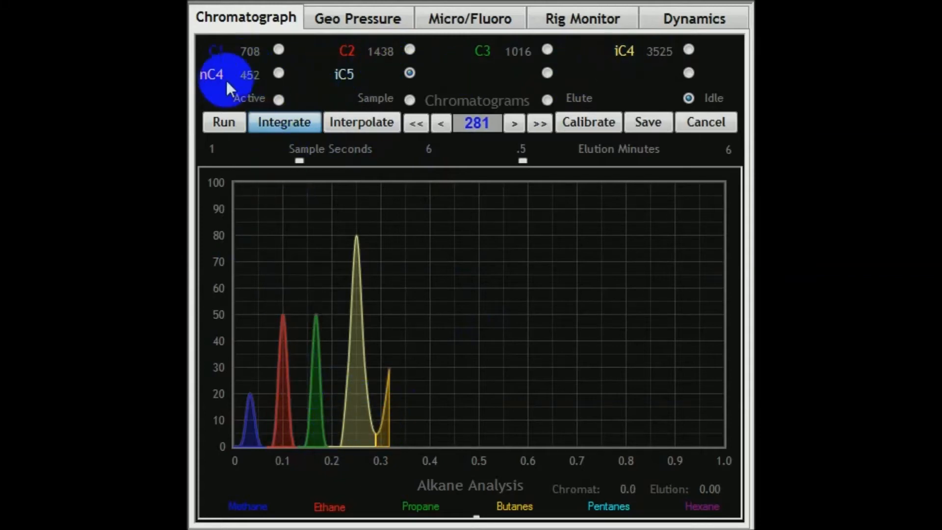
{"action": "left_click", "coordinate": [350, 122]}
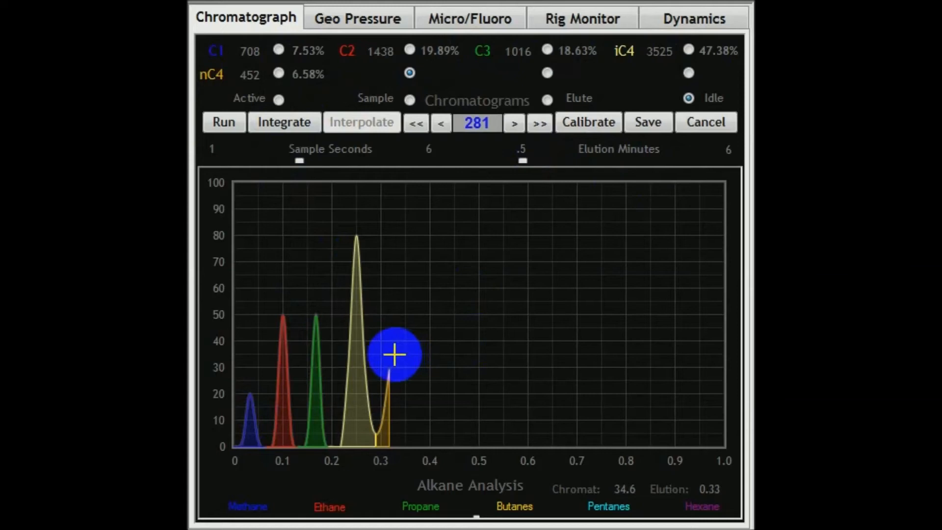
Step: Clear the integration of chromatogram 281 and advance to chromatogram 284
{"action": "left_click", "coordinate": [281, 123]}
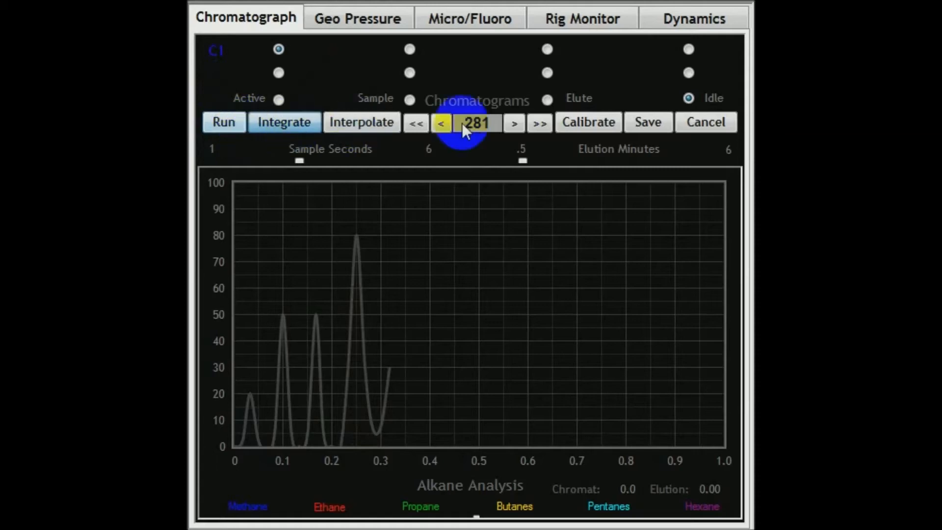
{"action": "left_click", "coordinate": [515, 125]}
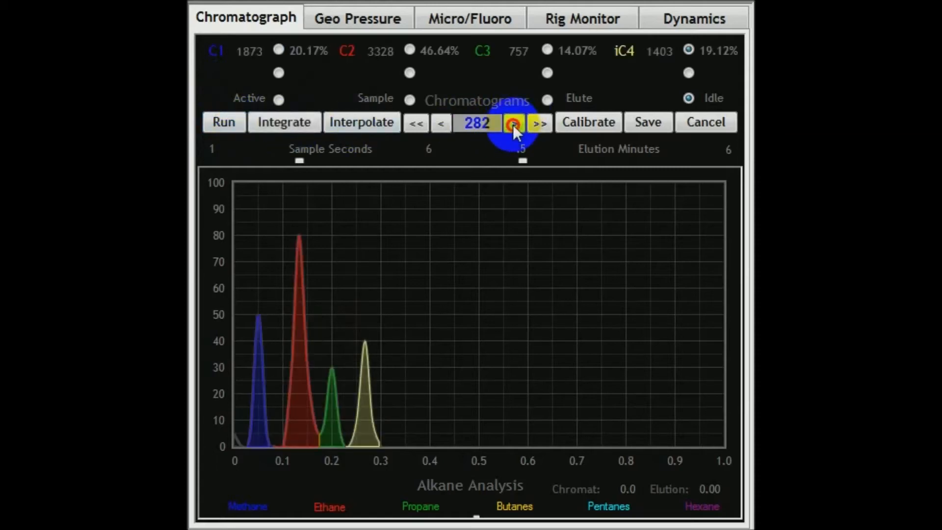
{"action": "left_click", "coordinate": [514, 125]}
{"action": "left_click", "coordinate": [514, 125]}
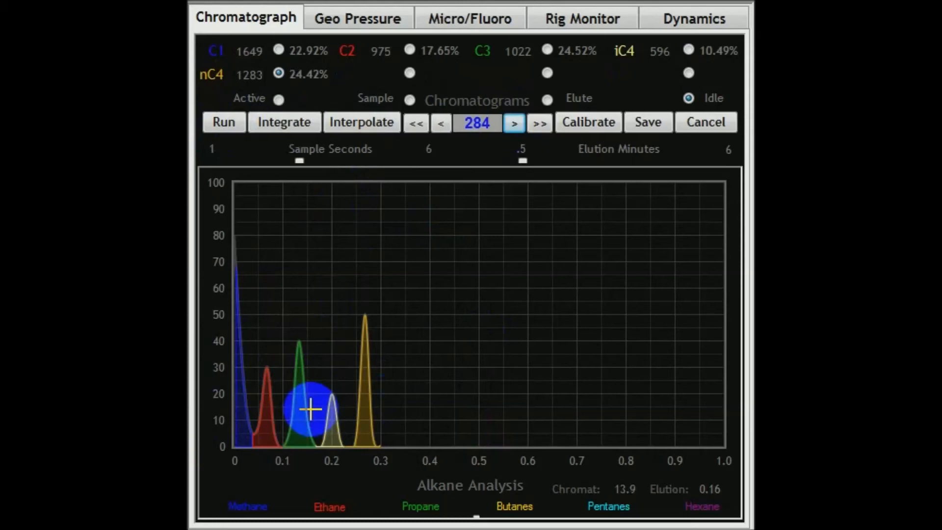
Step: Integrate all the peaks of chromatogram 284 as a single C1 area and interpolate the percentage
{"action": "left_click", "coordinate": [281, 121]}
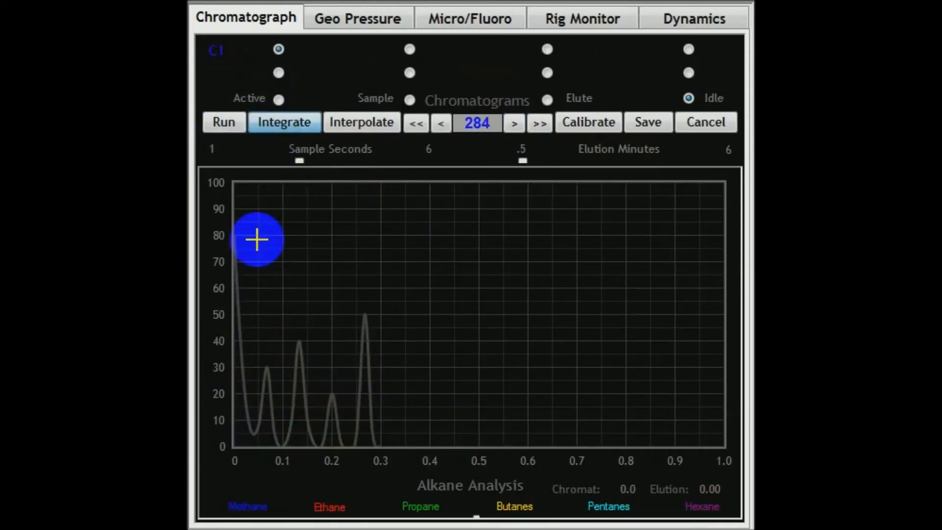
{"action": "left_click_drag", "start_coordinate": [237, 284], "coordinate": [422, 309]}
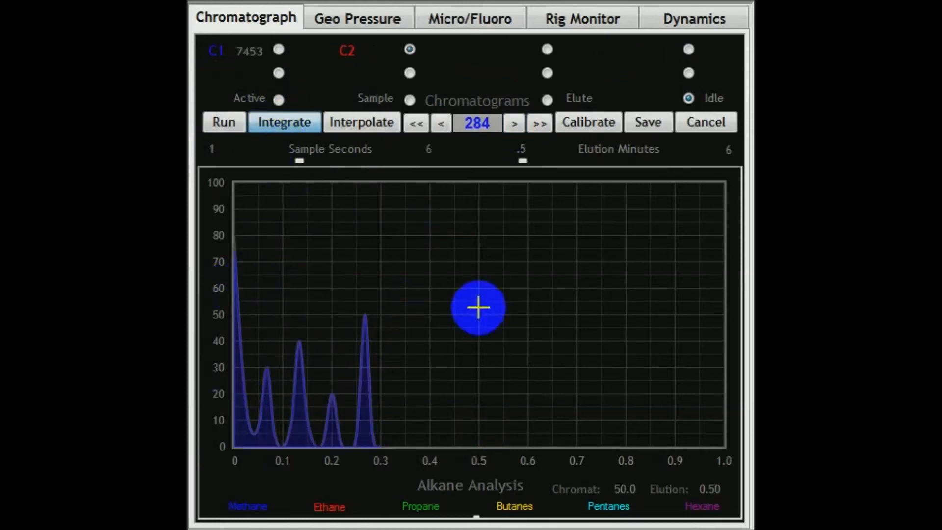
{"action": "left_click", "coordinate": [340, 121]}
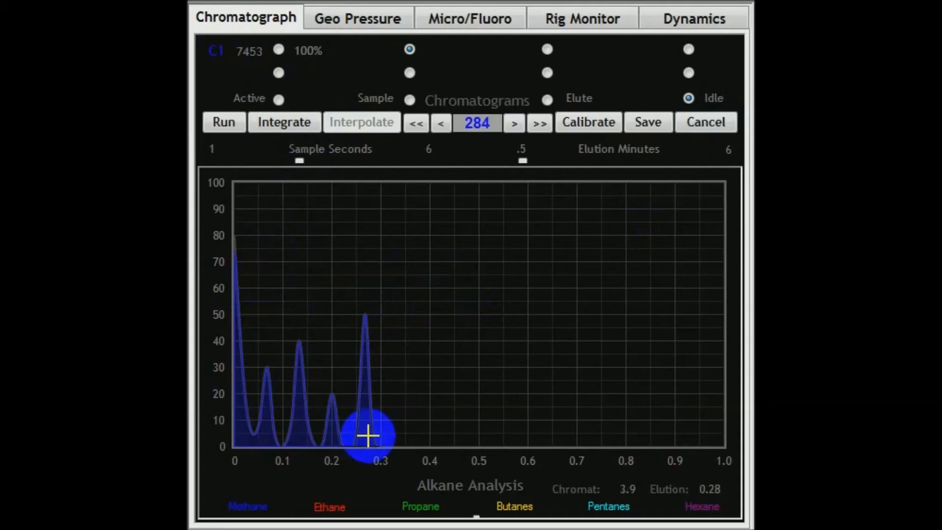
Step: Browse the chromatograms forward to number 290 and back to number 284
{"action": "left_click", "coordinate": [512, 124]}
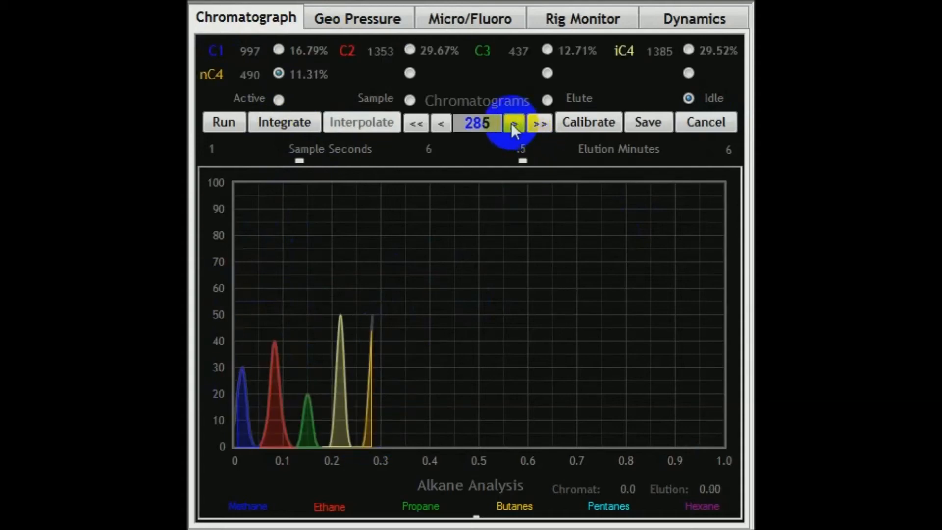
{"action": "left_click", "coordinate": [511, 124]}
{"action": "left_click", "coordinate": [512, 124]}
{"action": "left_click", "coordinate": [512, 124]}
{"action": "left_click", "coordinate": [512, 124]}
{"action": "left_click", "coordinate": [511, 124]}
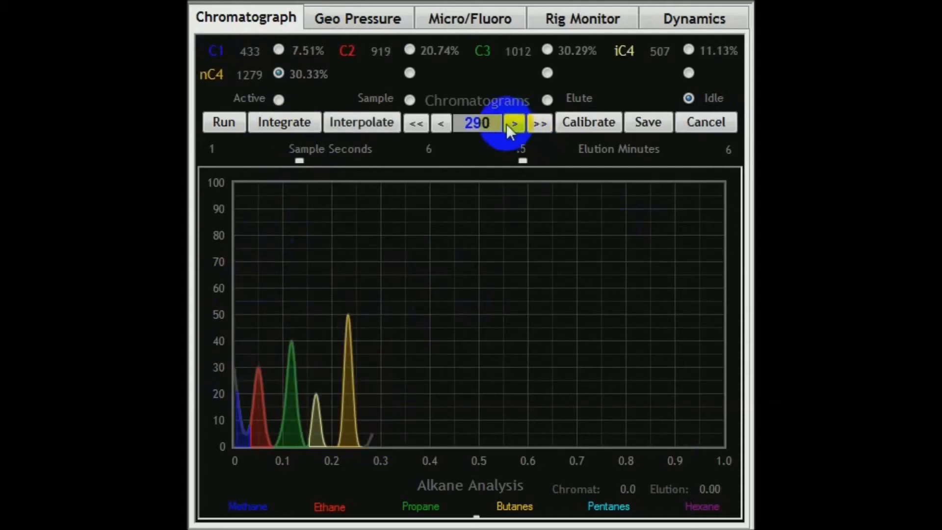
{"action": "left_click", "coordinate": [441, 124]}
{"action": "left_click", "coordinate": [441, 123]}
{"action": "left_click", "coordinate": [441, 123]}
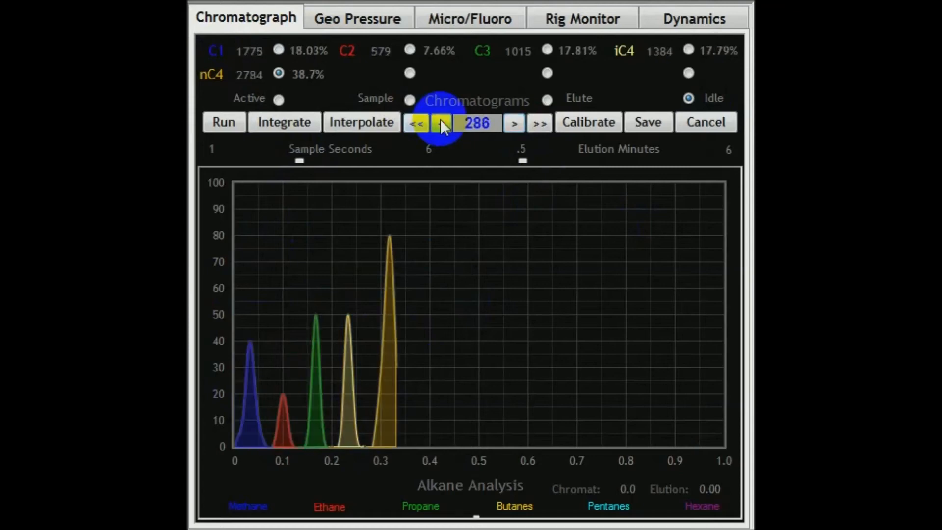
{"action": "left_click", "coordinate": [441, 124]}
{"action": "left_click", "coordinate": [441, 124]}
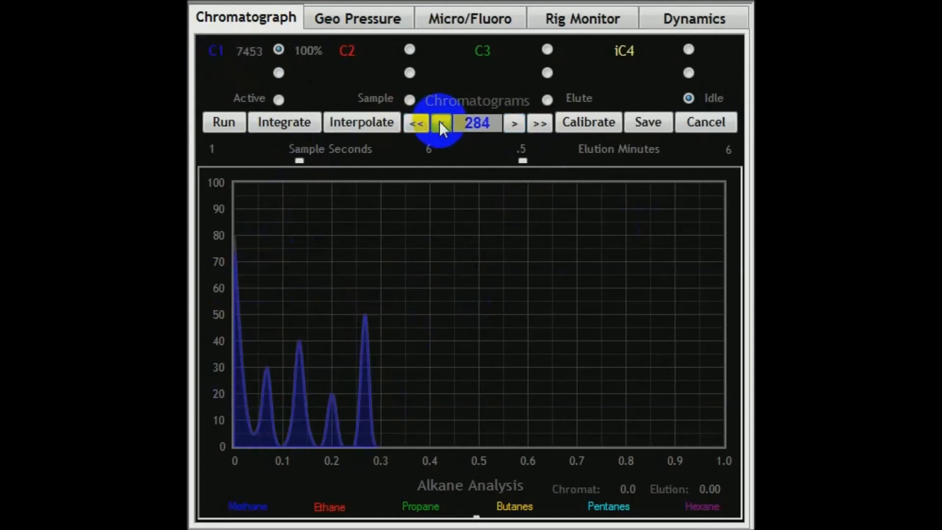
Step: Reintegrate the five peaks of chromatogram 284 separately as C1, C2, C3, iC4 and nC4, and interpolate their percentages
{"action": "left_click", "coordinate": [275, 123]}
{"action": "mouse_move", "coordinate": [245, 235]}
{"action": "left_mouse_down"}
{"action": "mouse_move", "coordinate": [263, 240]}
{"action": "mouse_move", "coordinate": [257, 429]}
{"action": "mouse_move", "coordinate": [278, 422]}
{"action": "mouse_move", "coordinate": [278, 444]}
{"action": "mouse_move", "coordinate": [331, 431]}
{"action": "mouse_move", "coordinate": [343, 444]}
{"action": "mouse_move", "coordinate": [368, 365]}
{"action": "left_mouse_up"}
{"action": "left_click_drag", "start_coordinate": [369, 423], "coordinate": [377, 439]}
{"action": "left_click", "coordinate": [361, 122]}
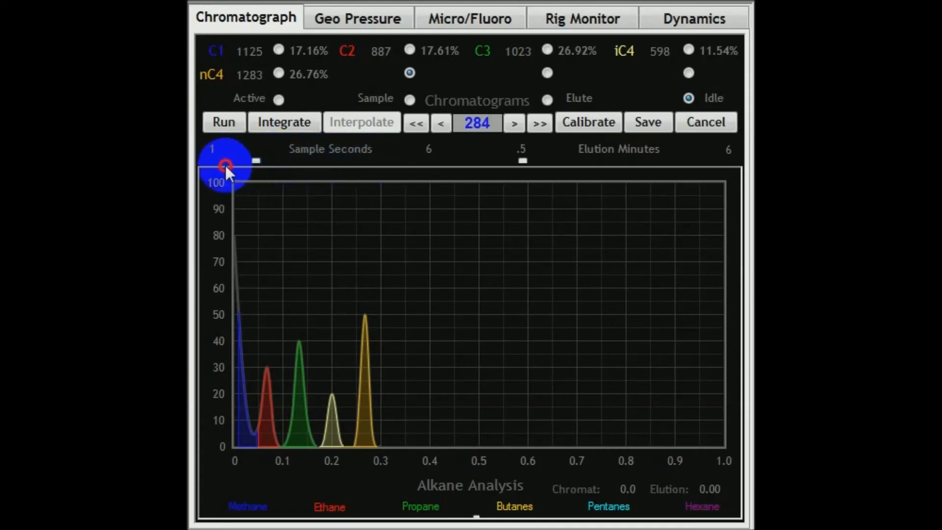
Step: Set the sample time to 6 seconds, and try a longer elution time before restoring it to .5 minutes
{"action": "left_click", "coordinate": [461, 161]}
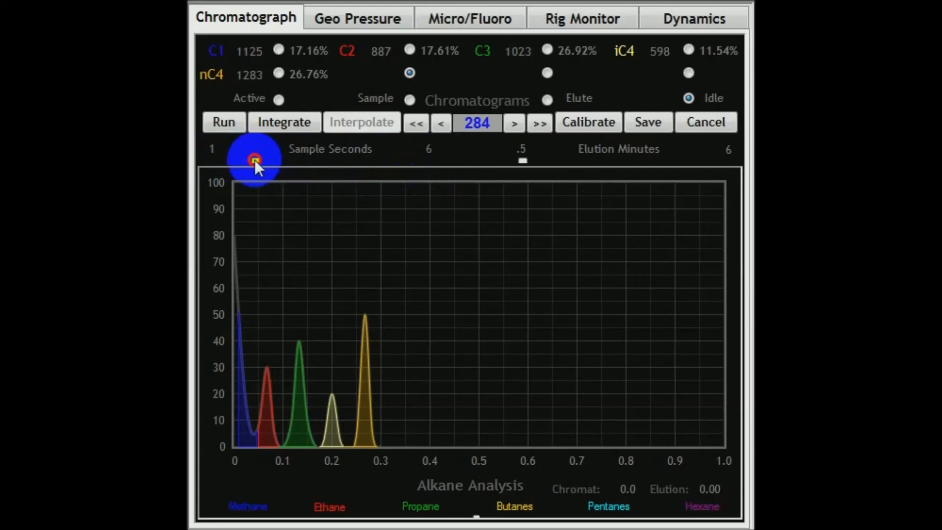
{"action": "left_click_drag", "start_coordinate": [255, 160], "coordinate": [400, 170]}
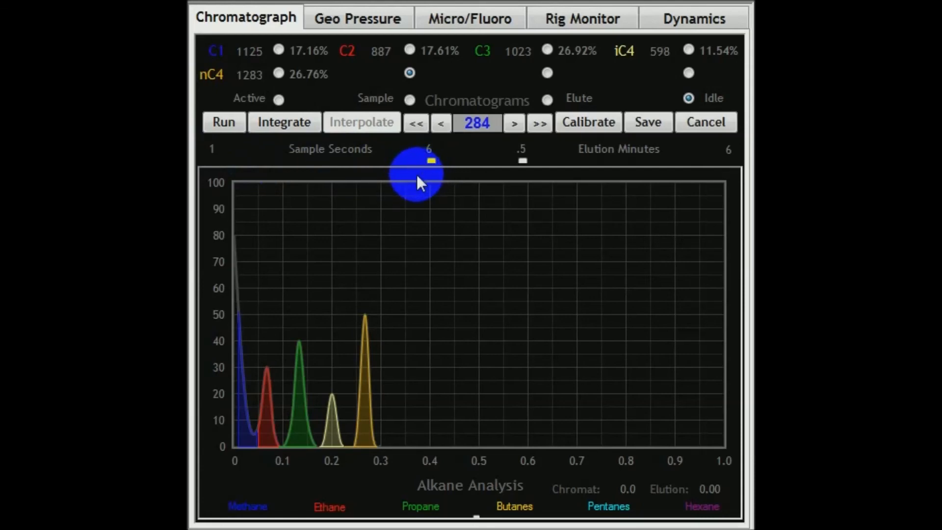
{"action": "left_click_drag", "start_coordinate": [537, 160], "coordinate": [540, 212]}
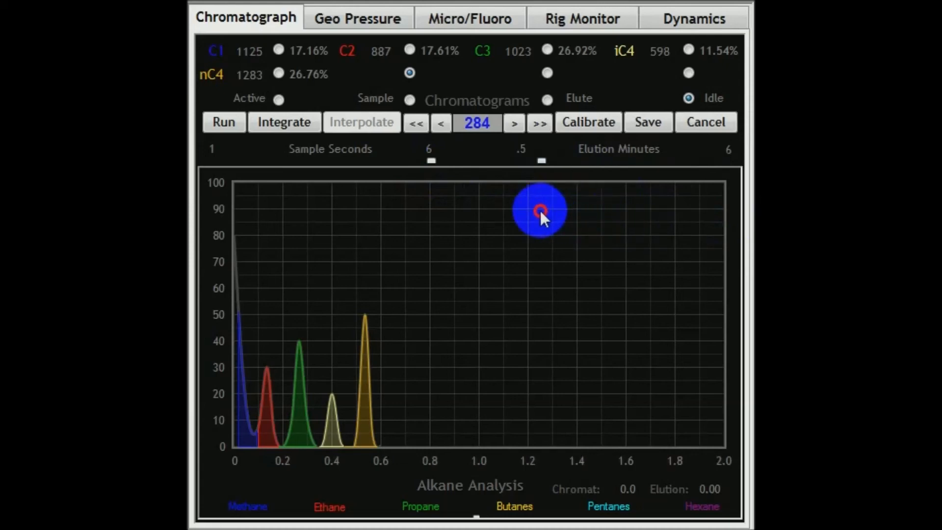
{"action": "left_click_drag", "start_coordinate": [541, 211], "coordinate": [519, 204]}
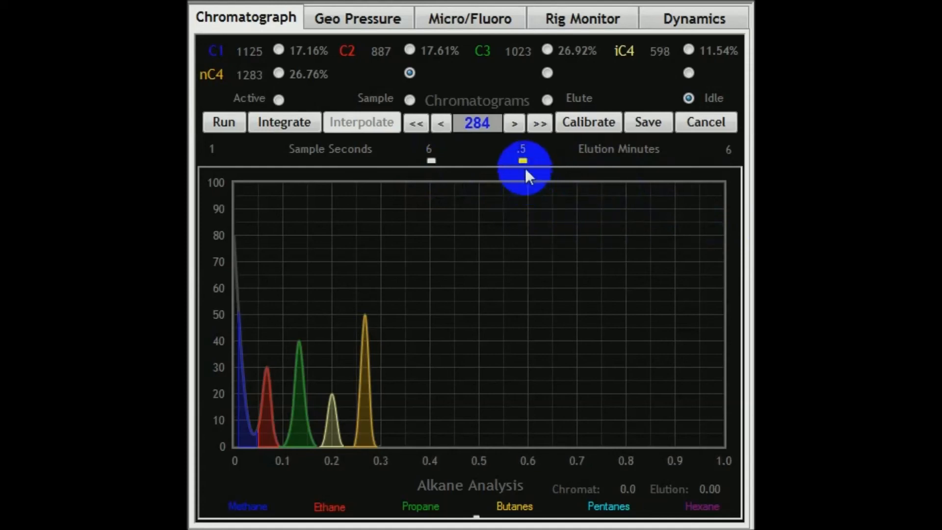